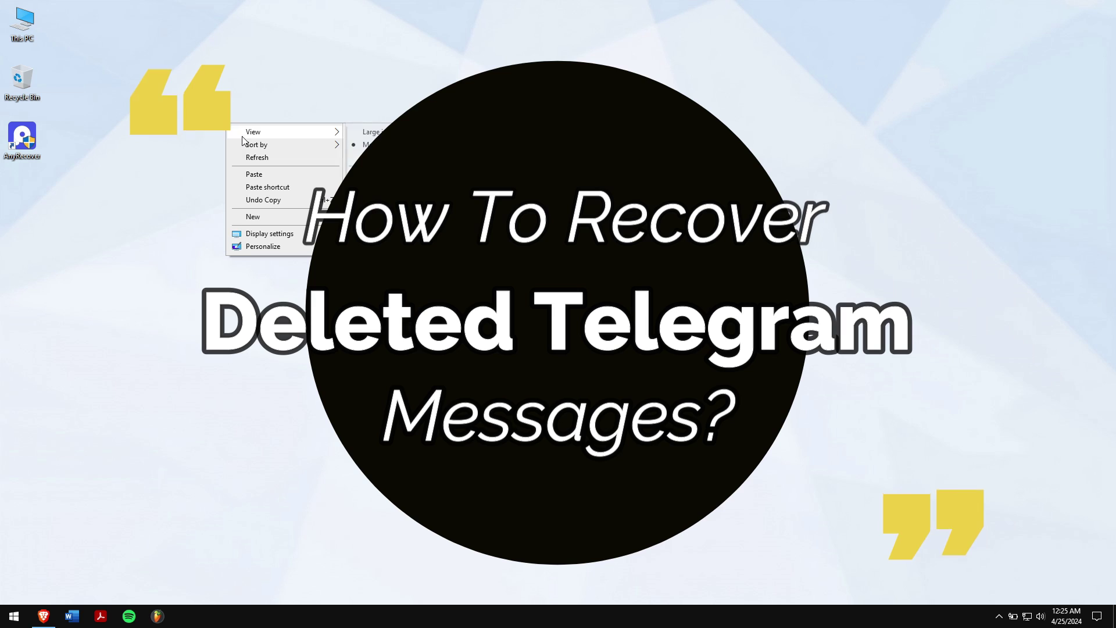
Download the Windows x64 build of Telegram Desktop from desktop.telegram.org
click(276, 158)
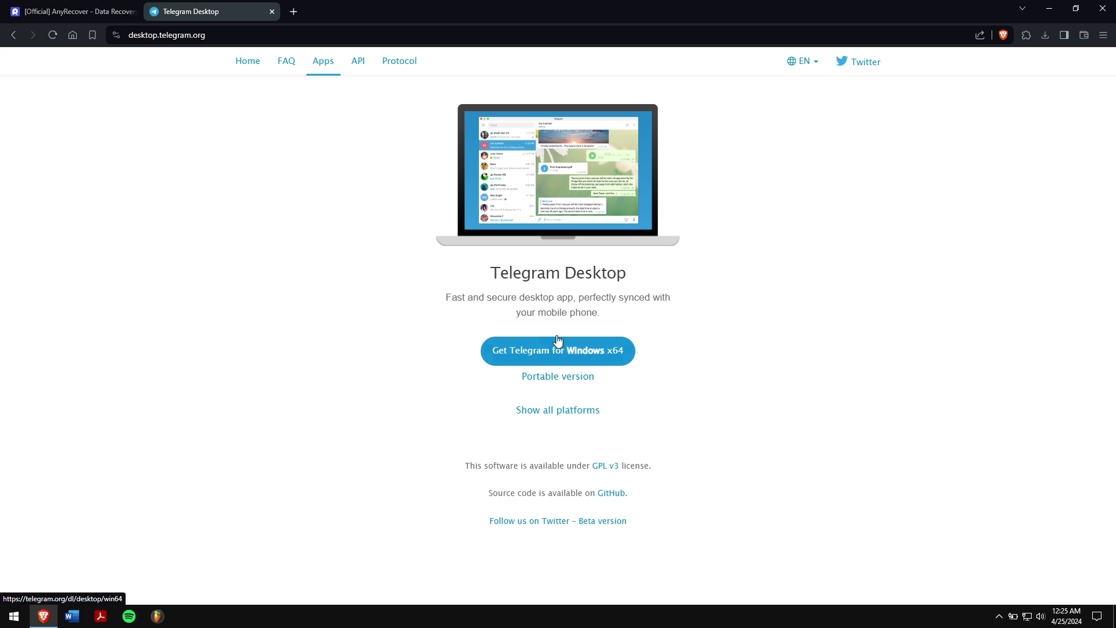
click(601, 355)
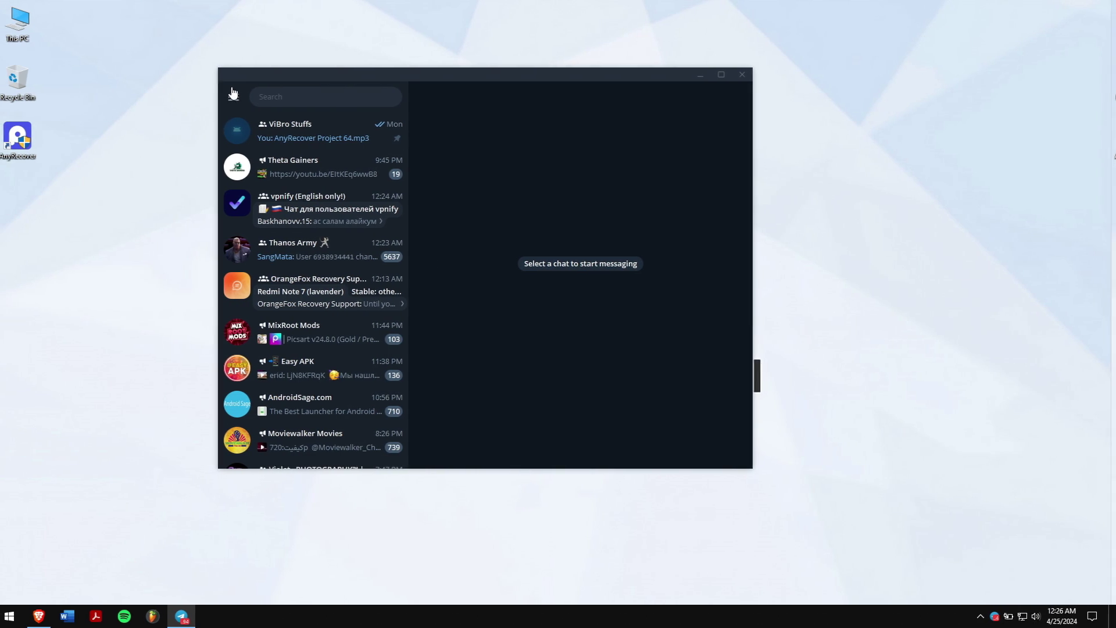
Start a Telegram data export, including personal chats, from Settings > Advanced
click(236, 95)
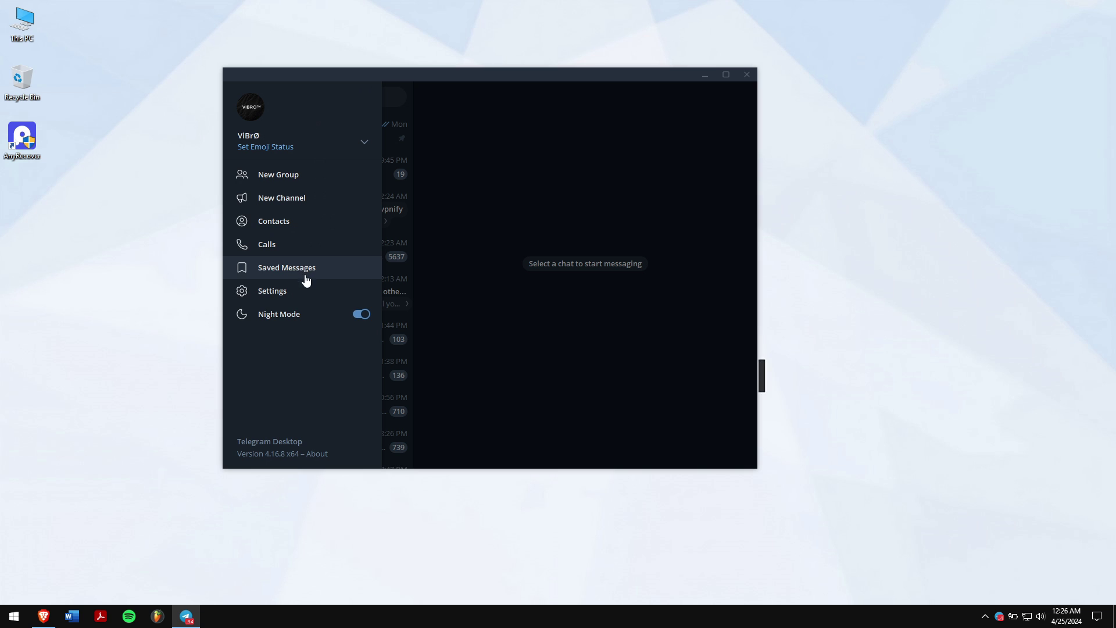
click(313, 298)
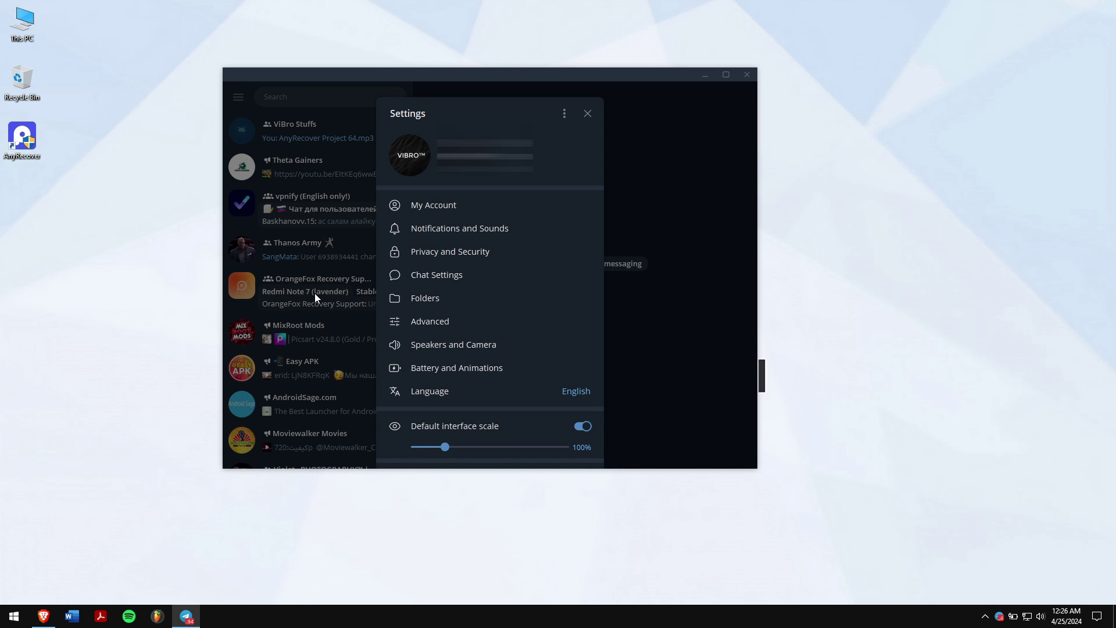
click(469, 321)
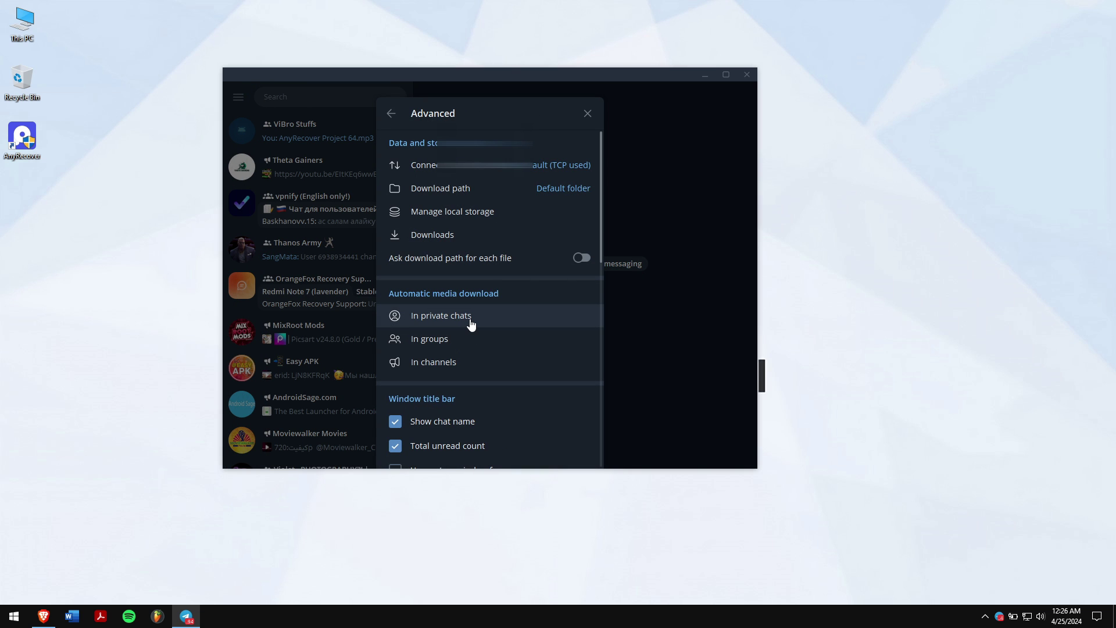
scroll(469, 323, down, 10)
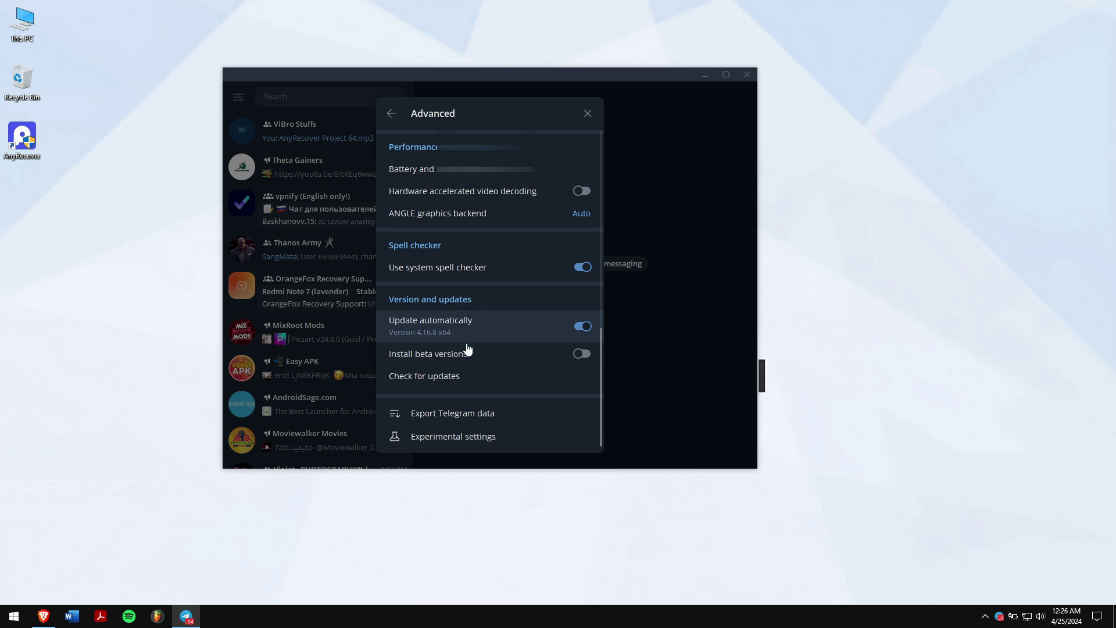
click(469, 413)
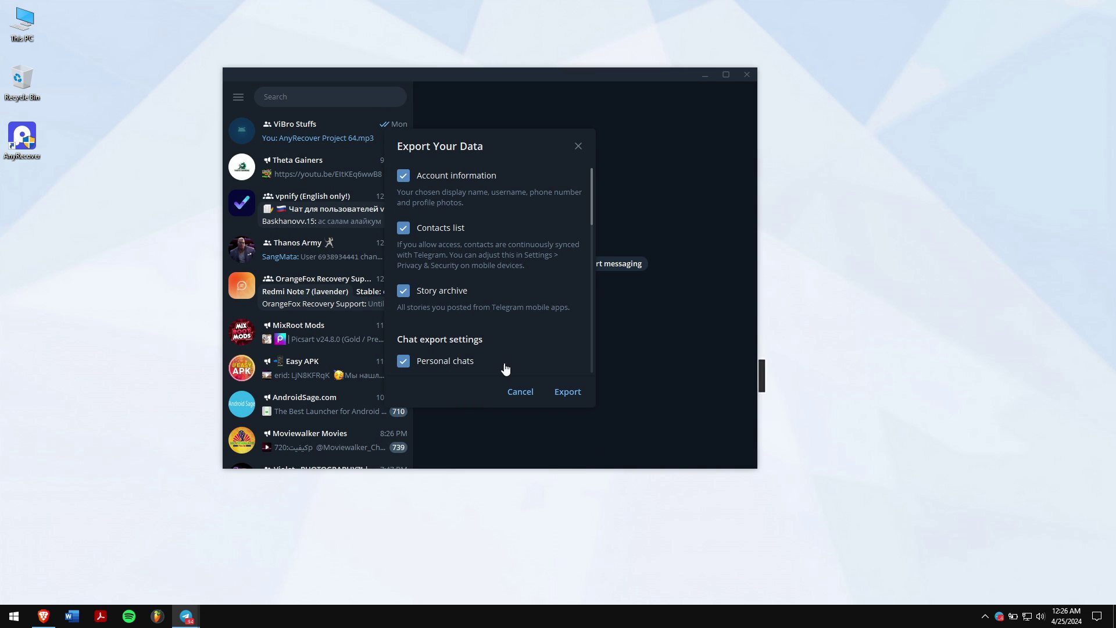
click(568, 392)
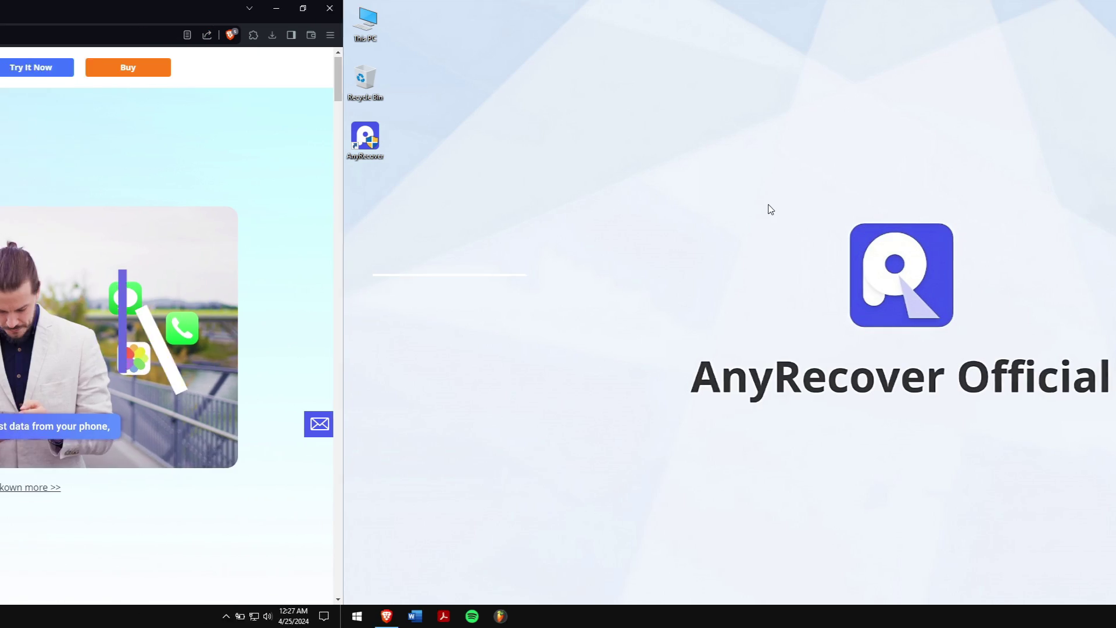
scroll(528, 127, down, 1)
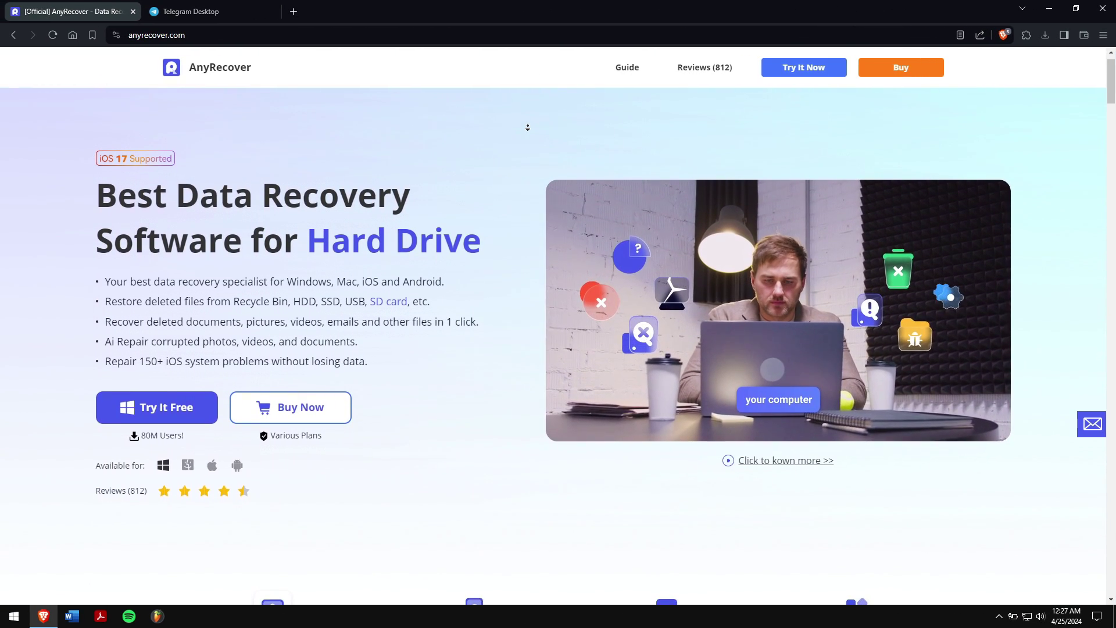
scroll(527, 127, down, 1)
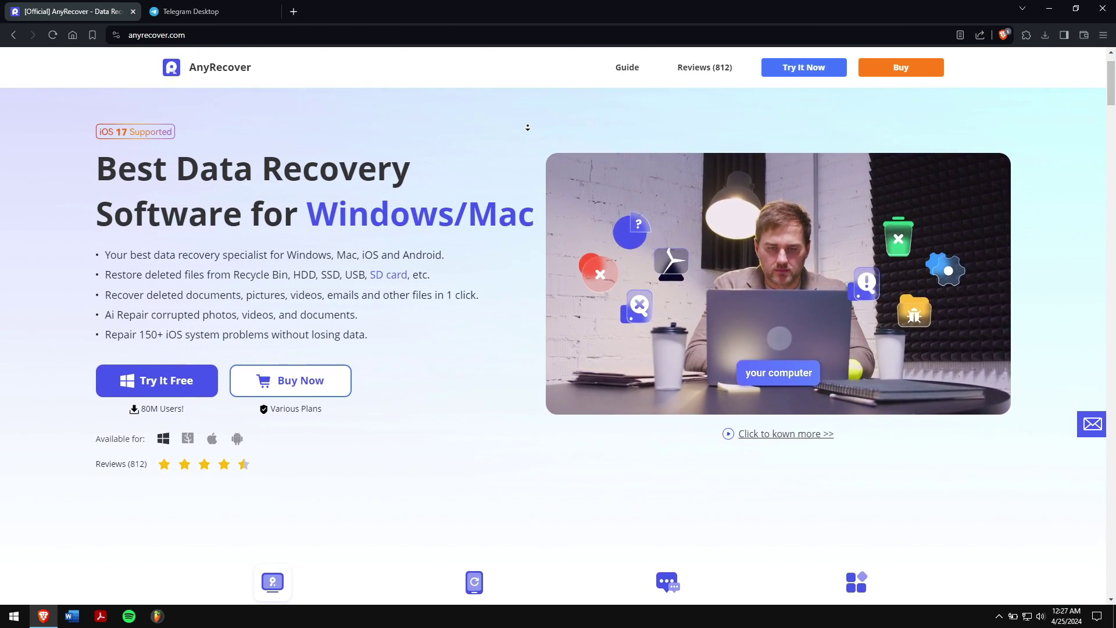
scroll(528, 127, down, 1)
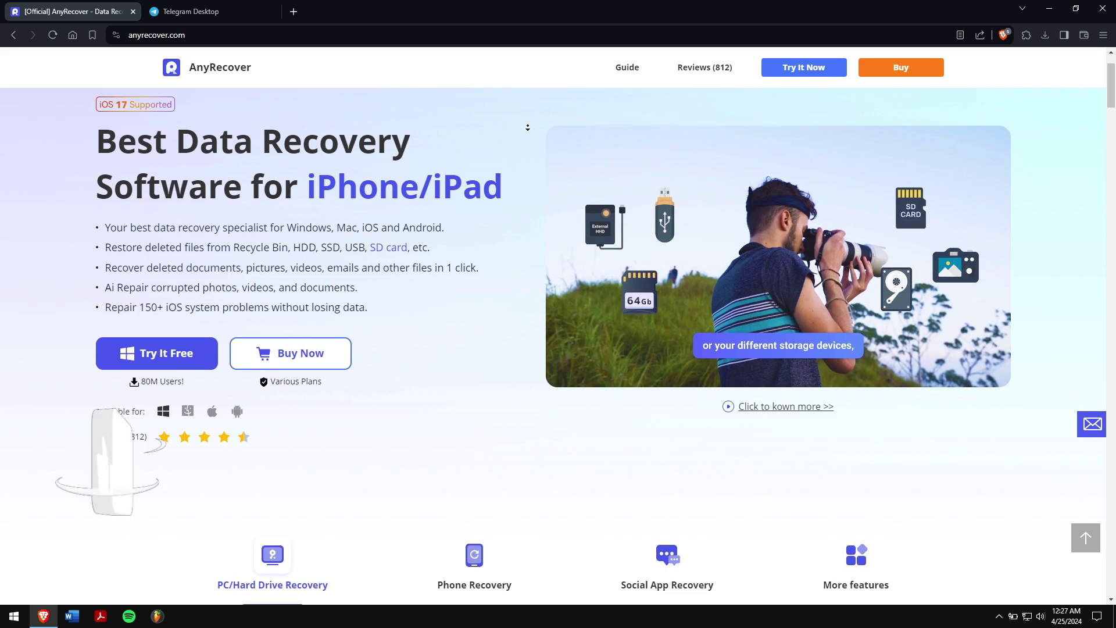
scroll(527, 127, down, 1)
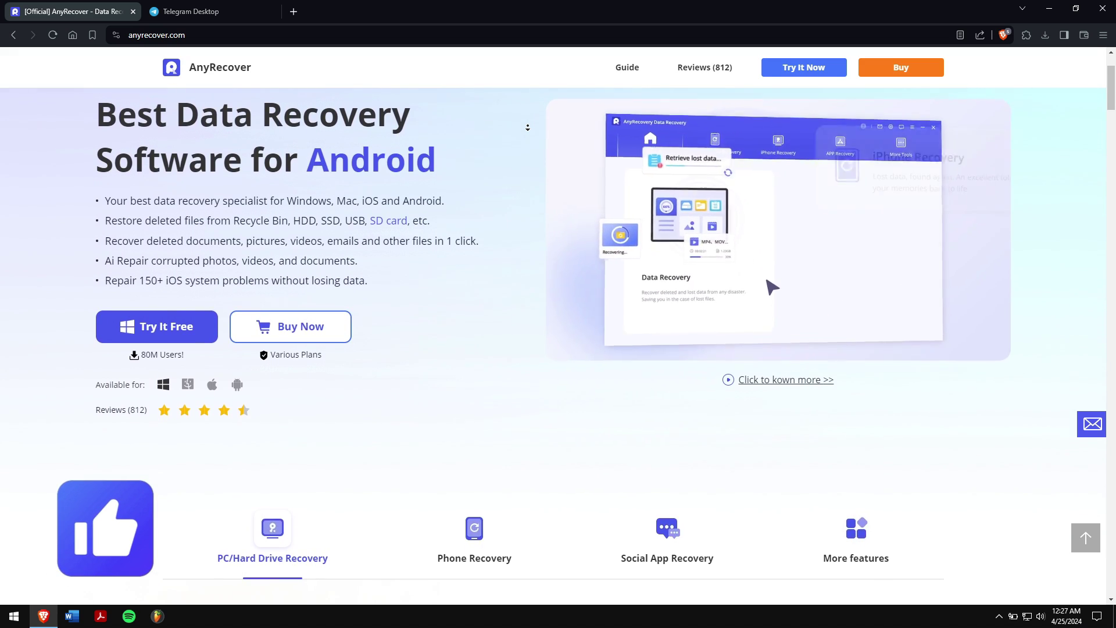
scroll(527, 127, down, 1)
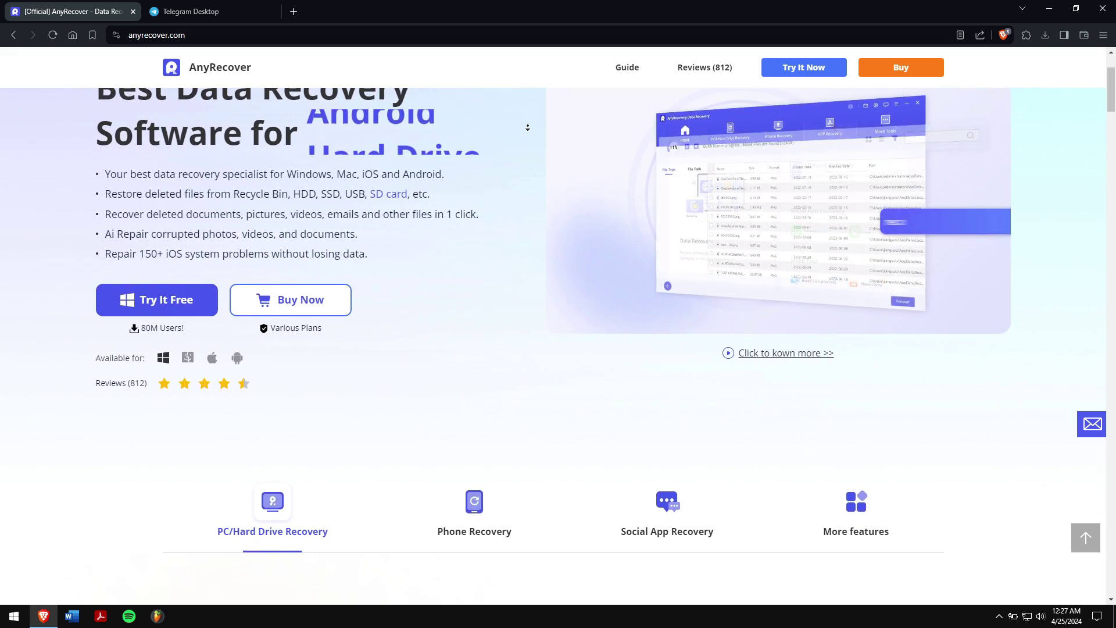
scroll(528, 127, down, 1)
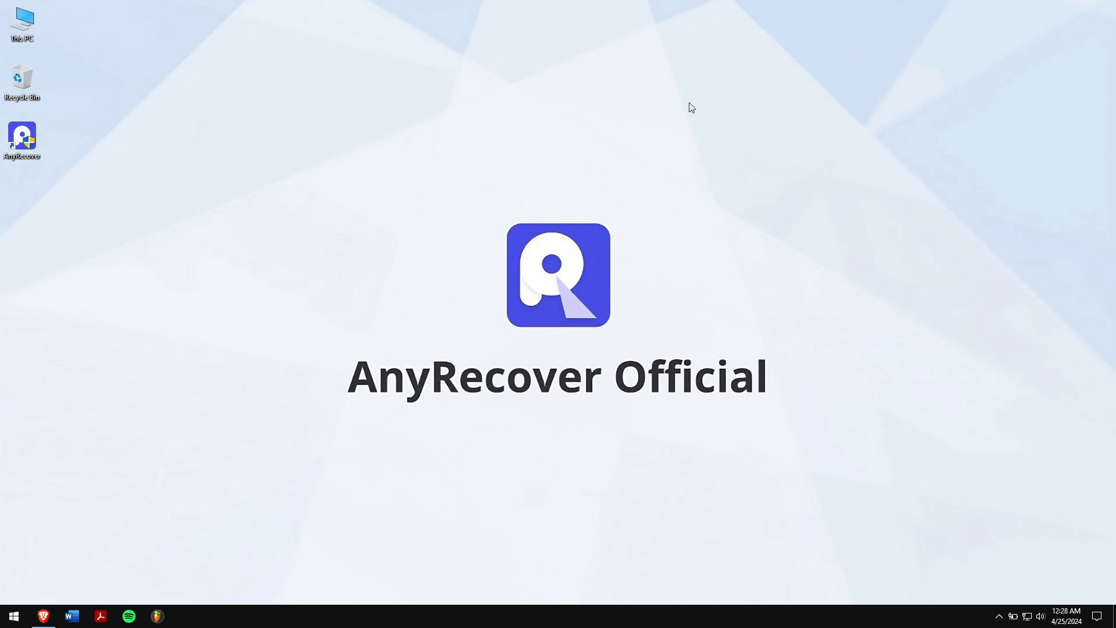
Launch AnyRecover and begin Android phone recovery, dismissing the USB debugging guide
double_click(15, 137)
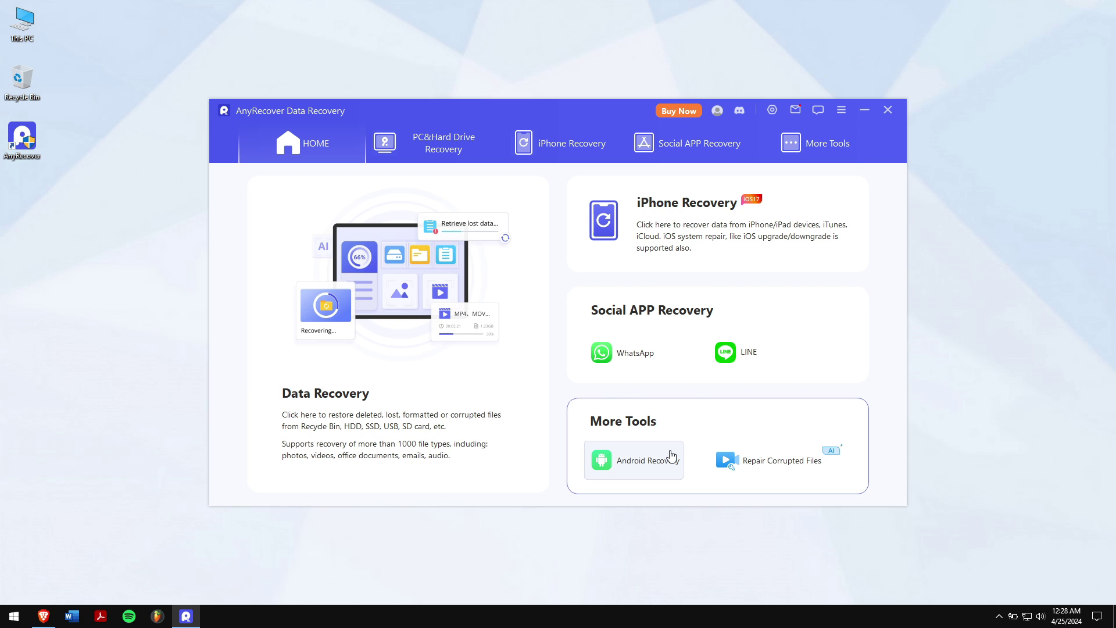
click(672, 456)
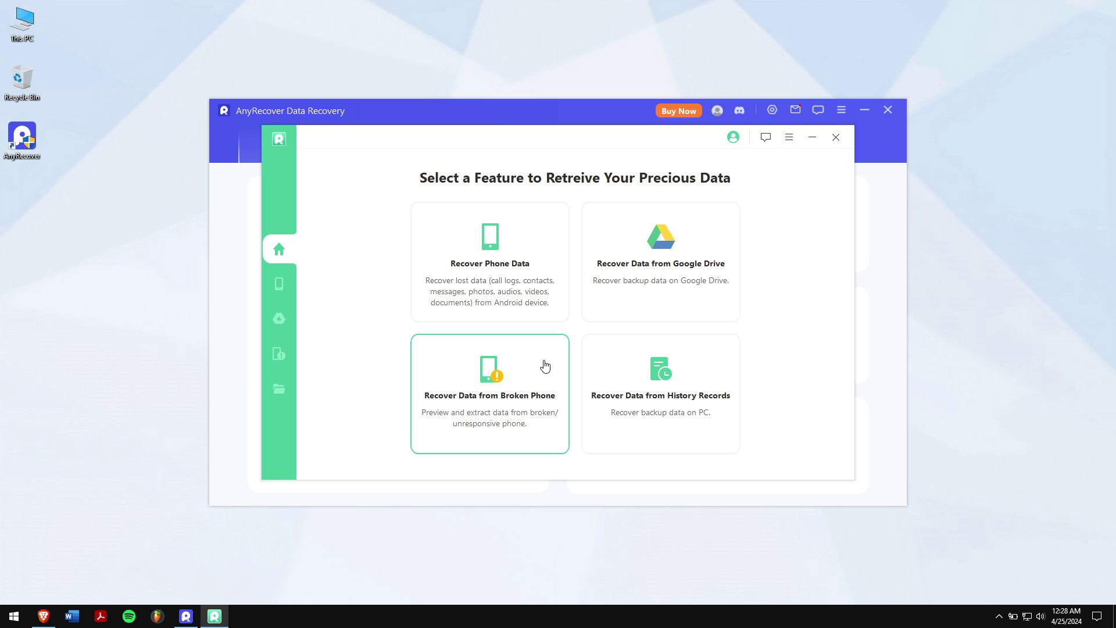
click(555, 281)
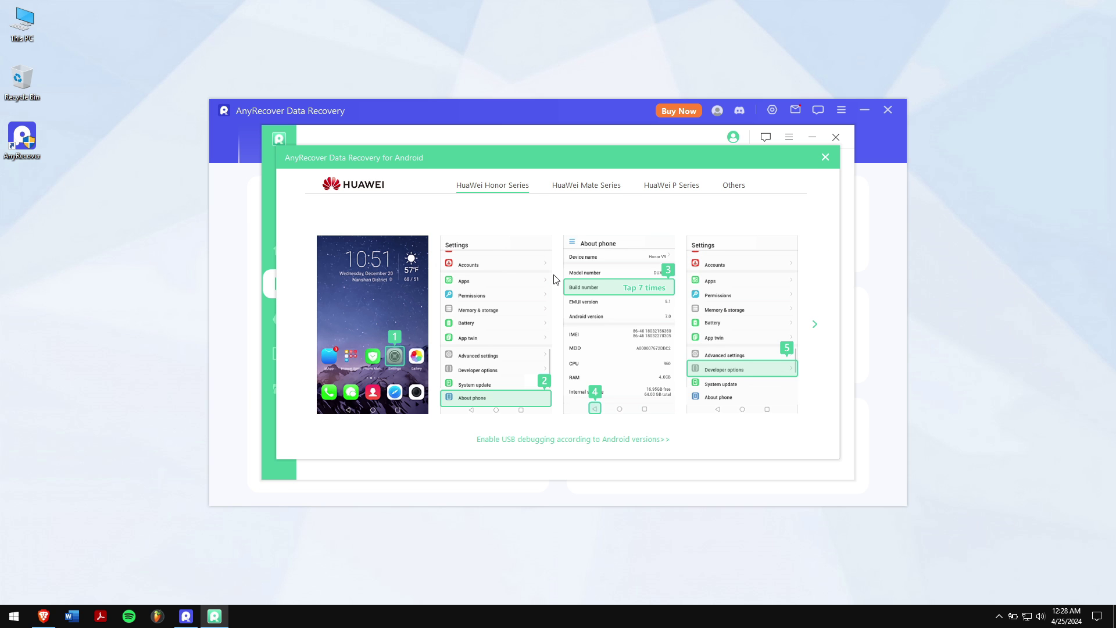
key(Escape)
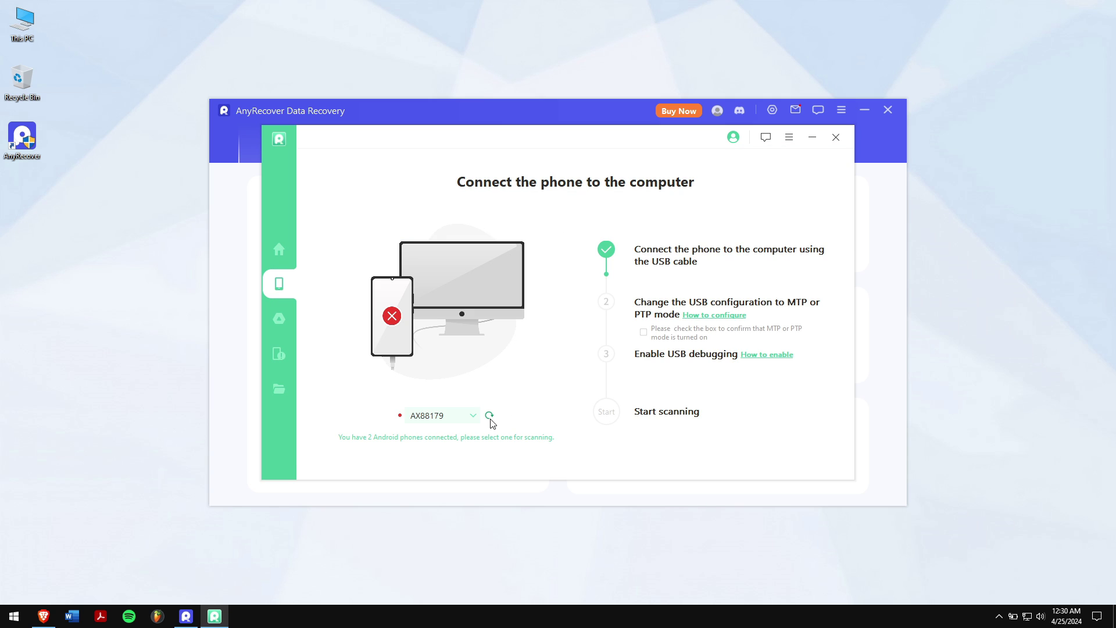
Switch the connected device from AX88179 to the SM6150 phone and start
click(473, 416)
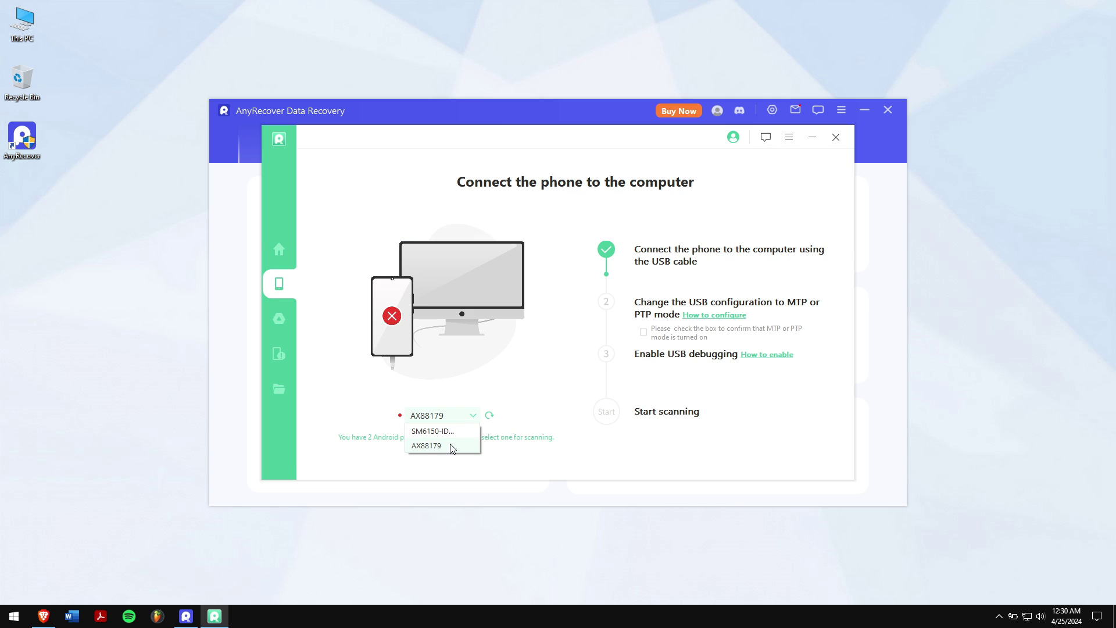
click(452, 432)
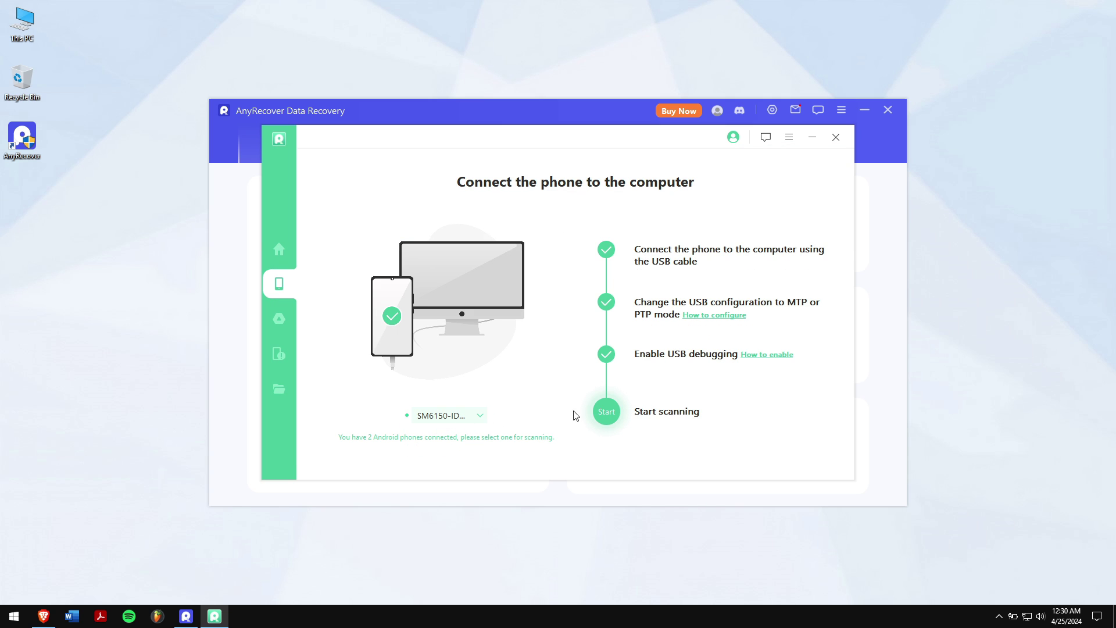
click(608, 412)
click(601, 156)
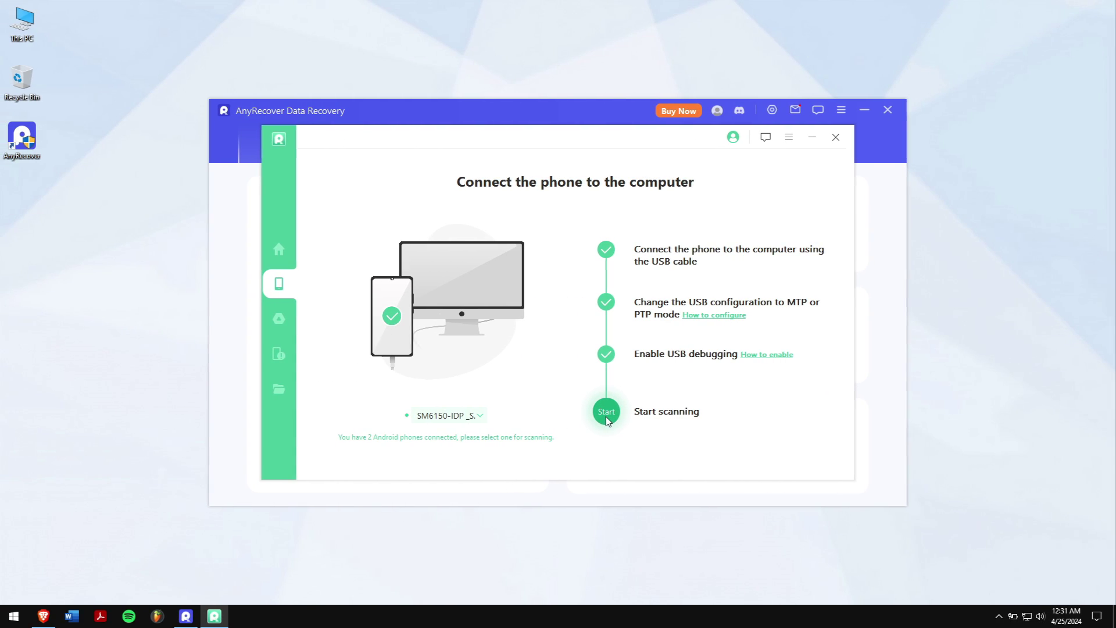
click(606, 414)
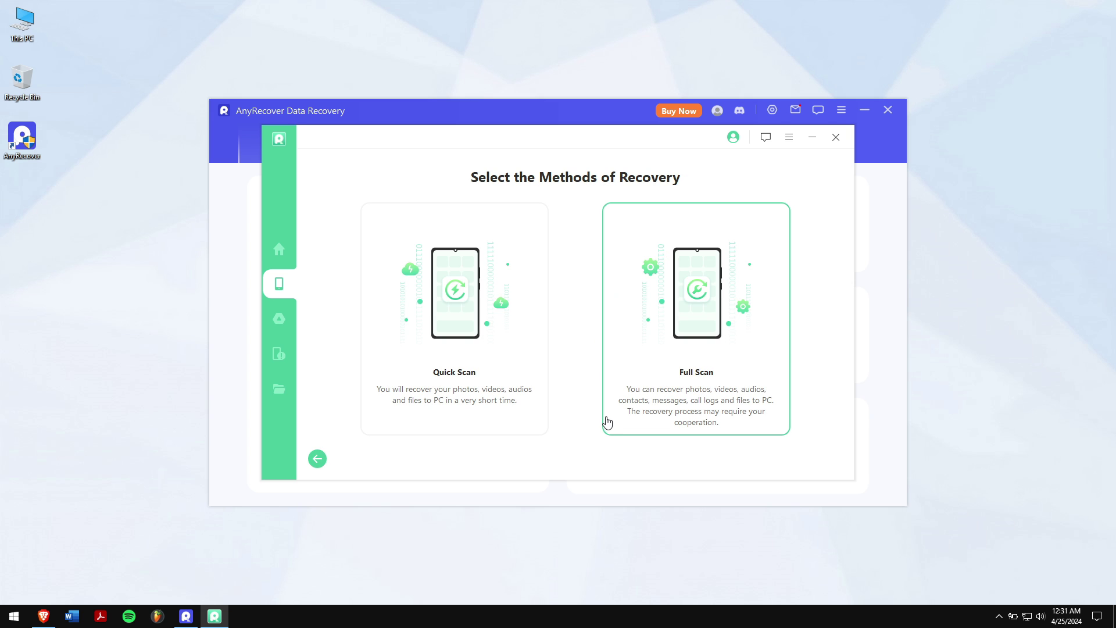
Choose Full Scan to scan the phone for photos, messages, call history and contacts
click(690, 338)
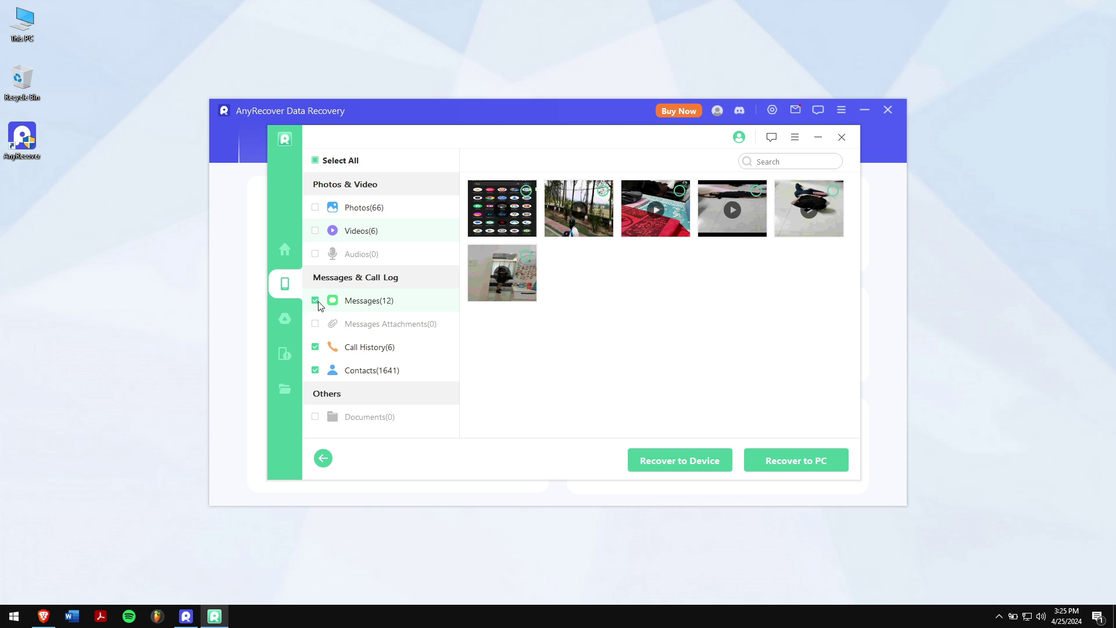
Recover only the 12 messages to the PC as .HTML, excluding contacts and call history
click(315, 370)
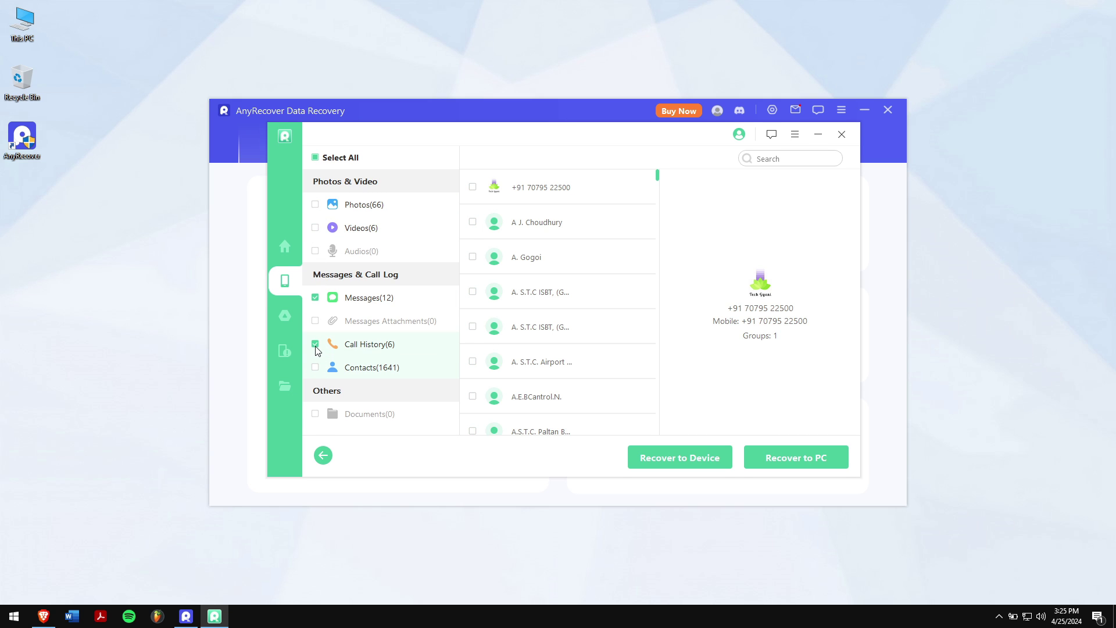
click(393, 303)
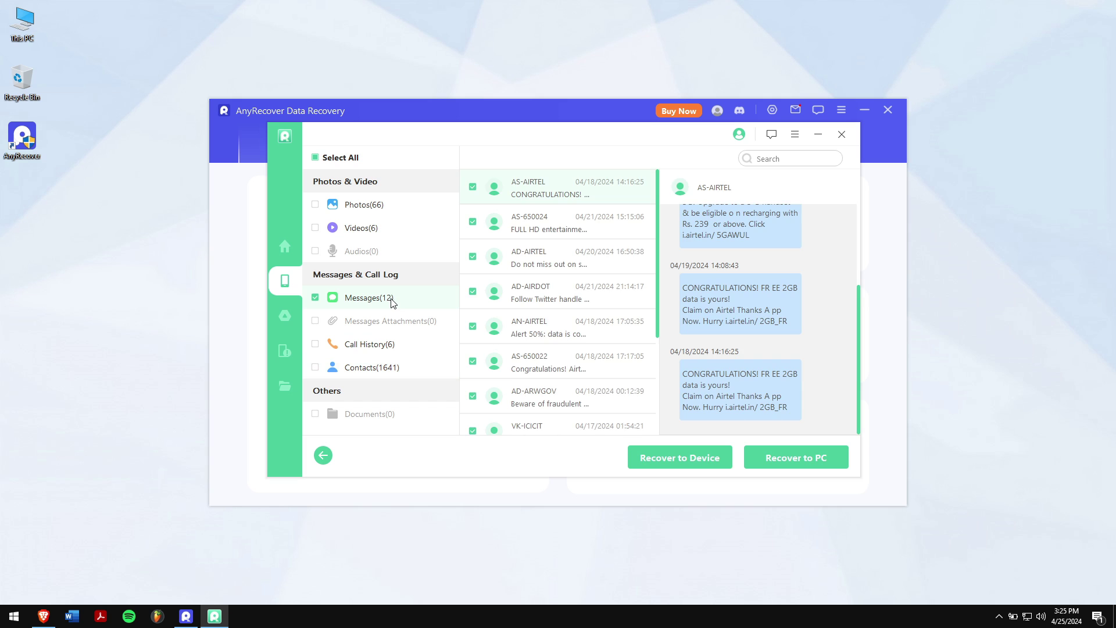
click(790, 465)
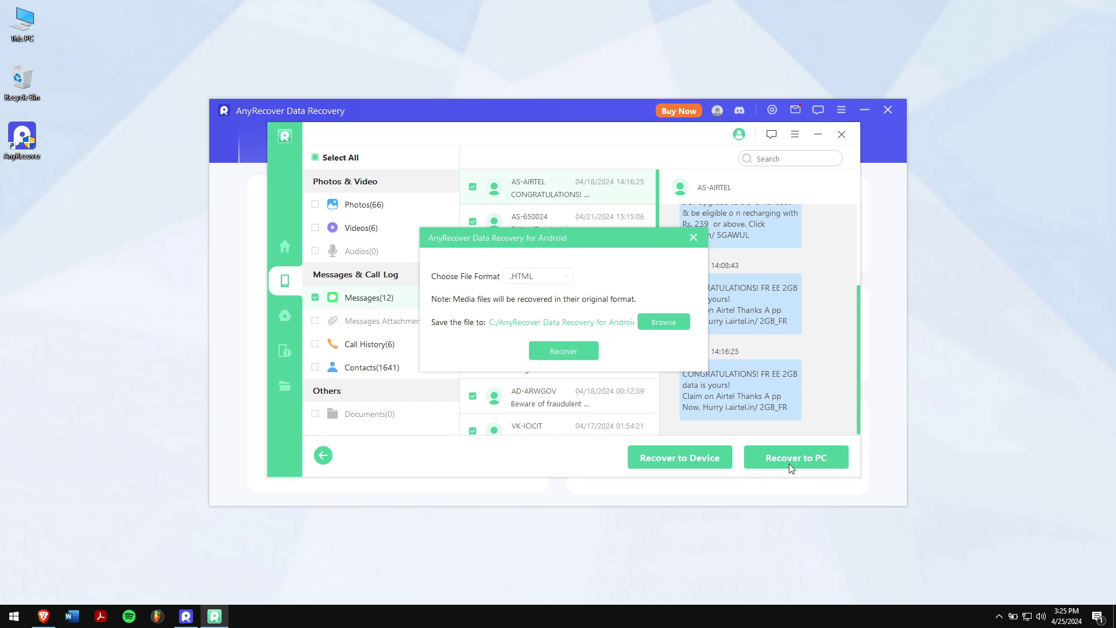
click(572, 352)
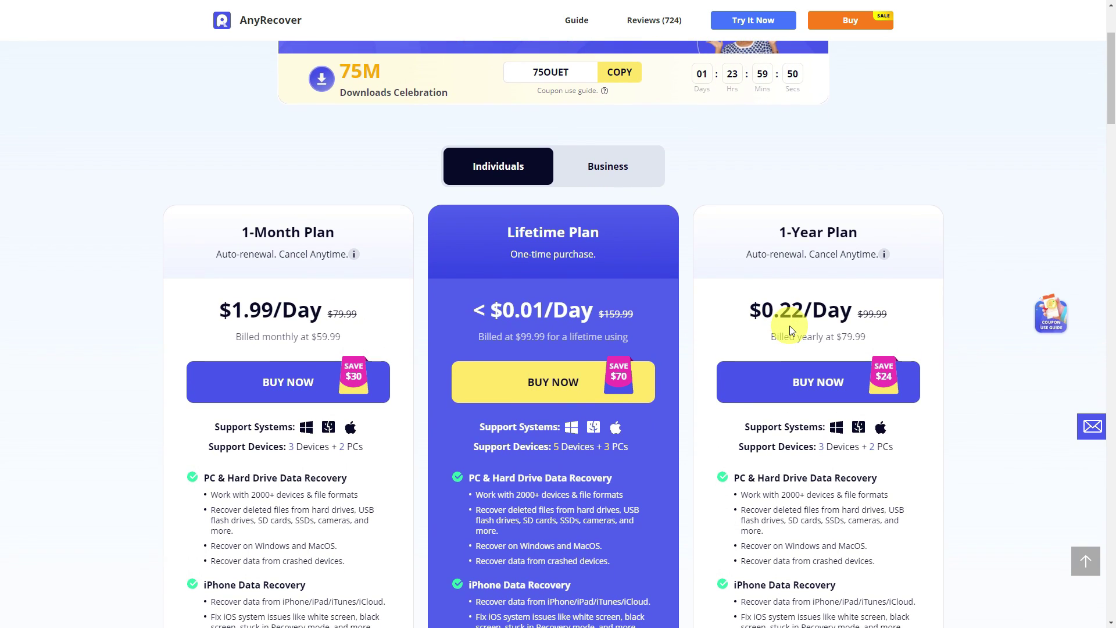
Order the Lifetime Plan with coupon ARYT0110, reducing the grand total to 89.99 USD
click(576, 368)
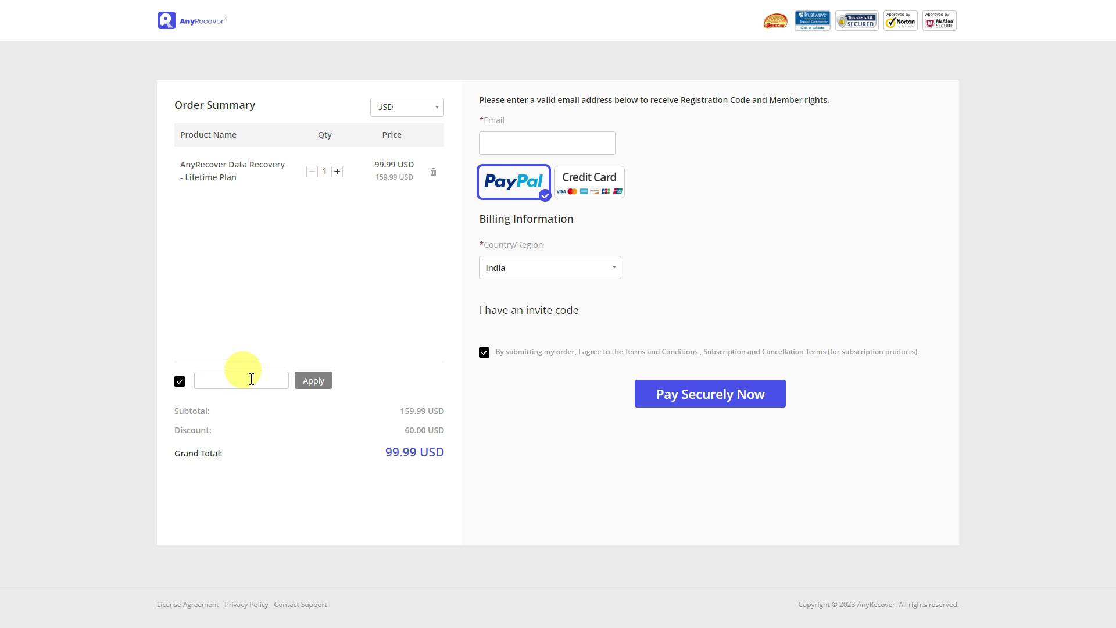
click(242, 377)
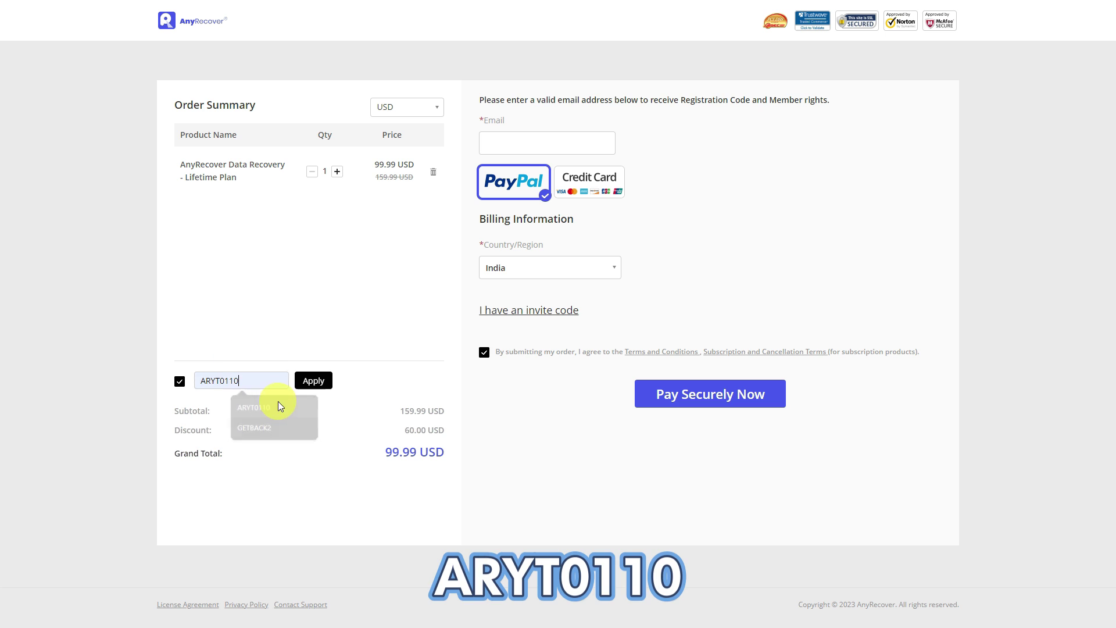
click(278, 401)
click(313, 381)
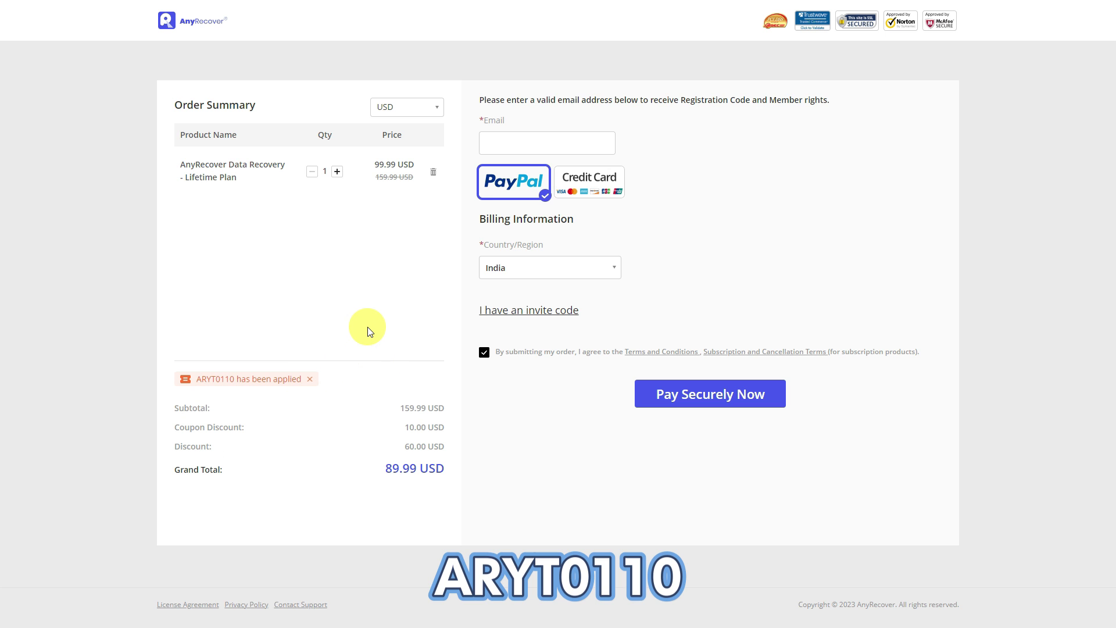
drag(381, 468, 461, 470)
click(462, 469)
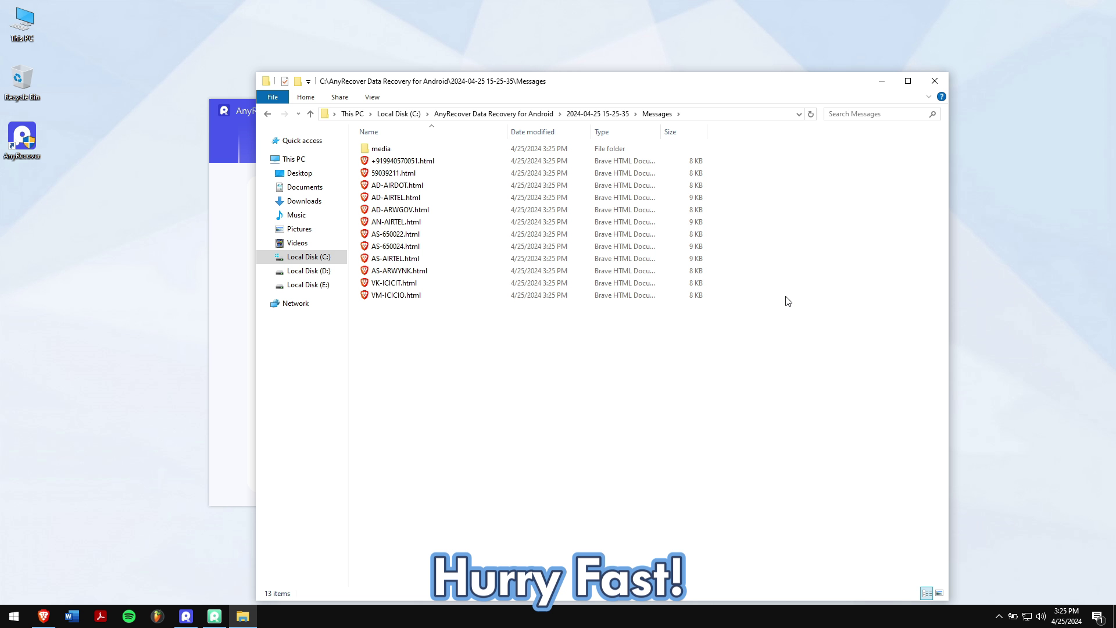
Select the 12 recovered HTML message files, then close the Messages folder window
drag(793, 335, 399, 166)
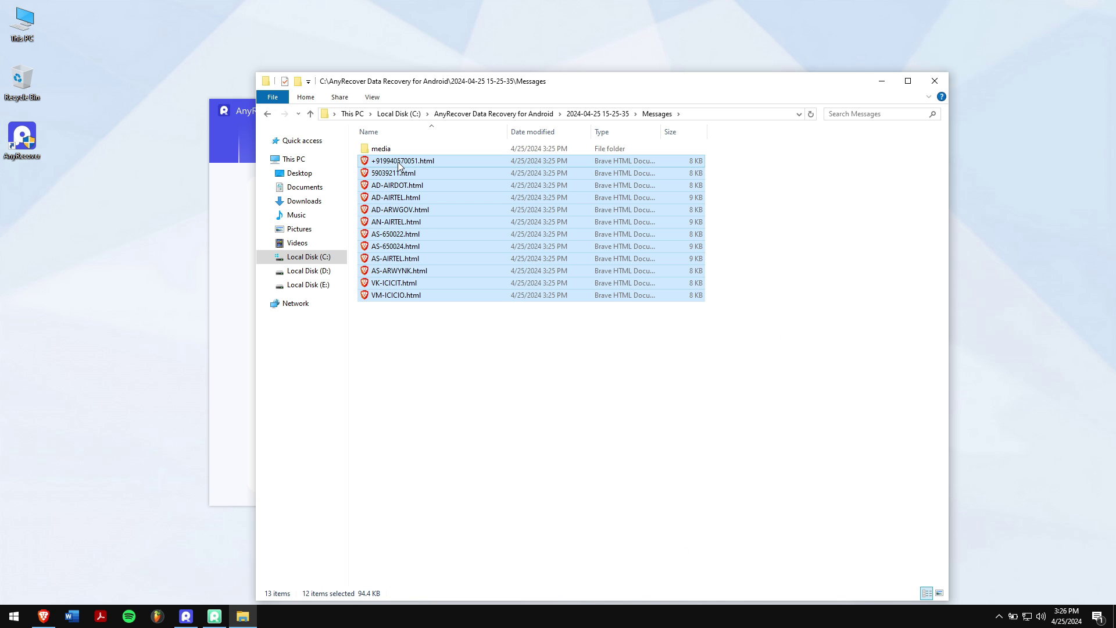
drag(603, 86, 378, 213)
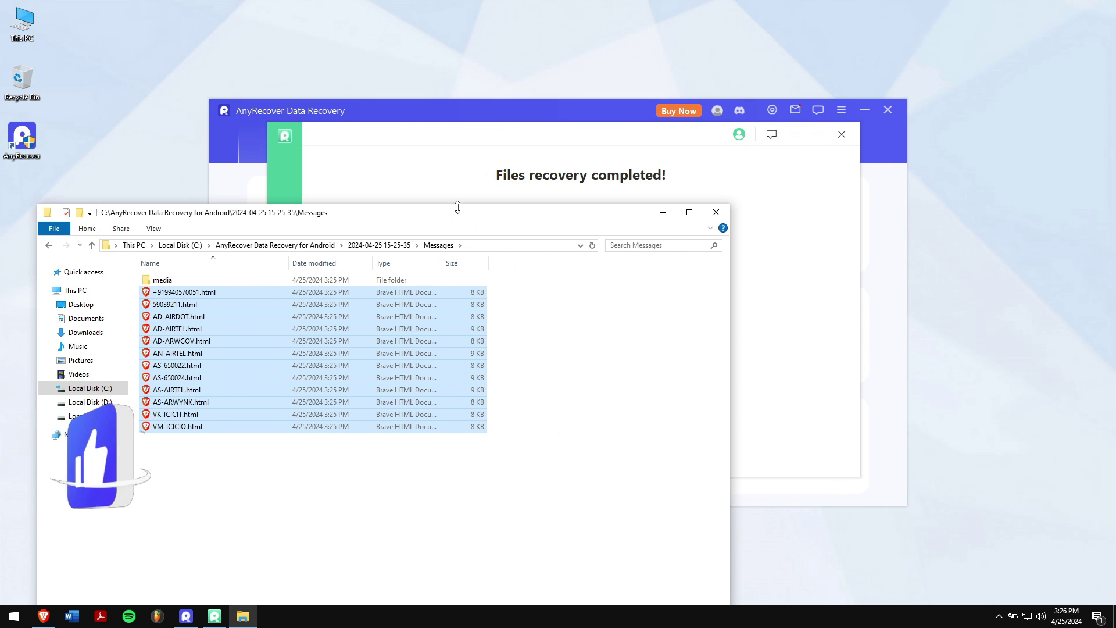
click(710, 210)
drag(565, 137, 503, 165)
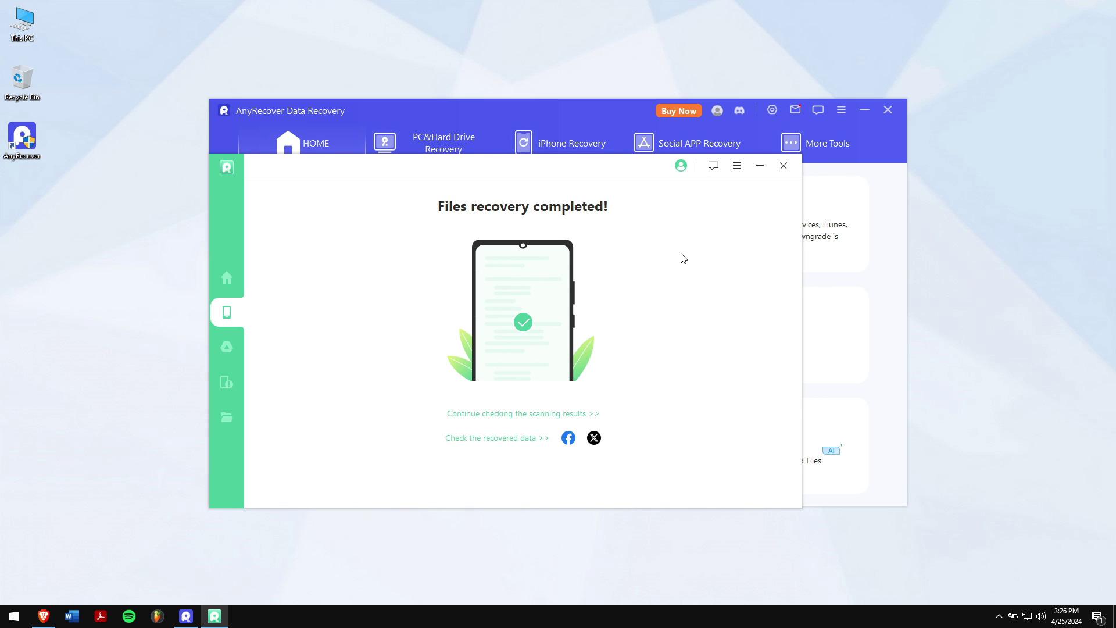
drag(633, 178, 715, 162)
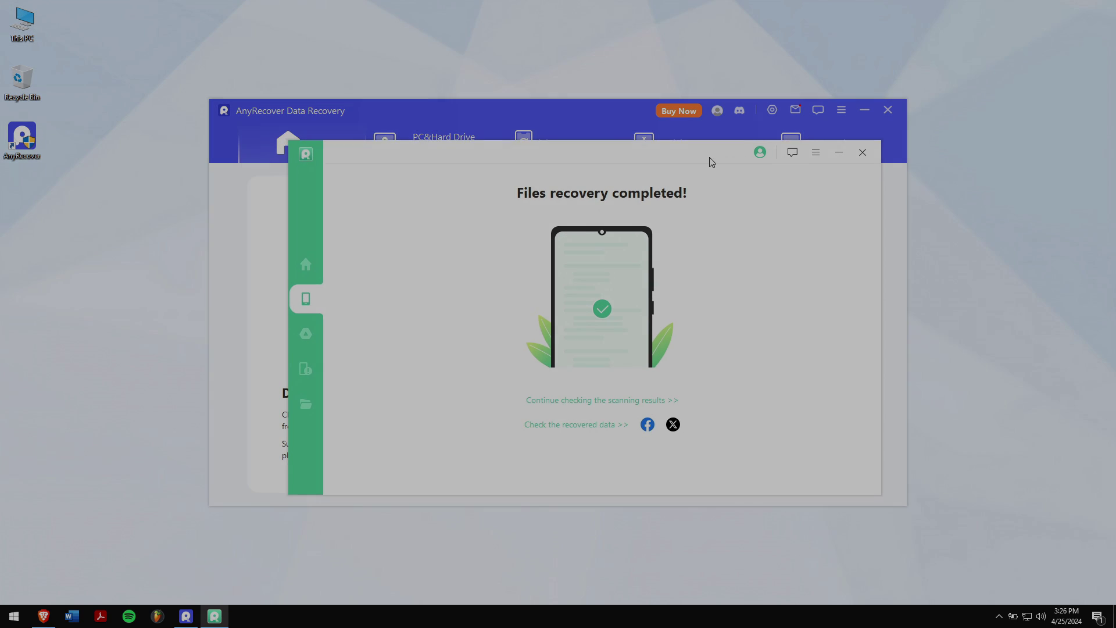